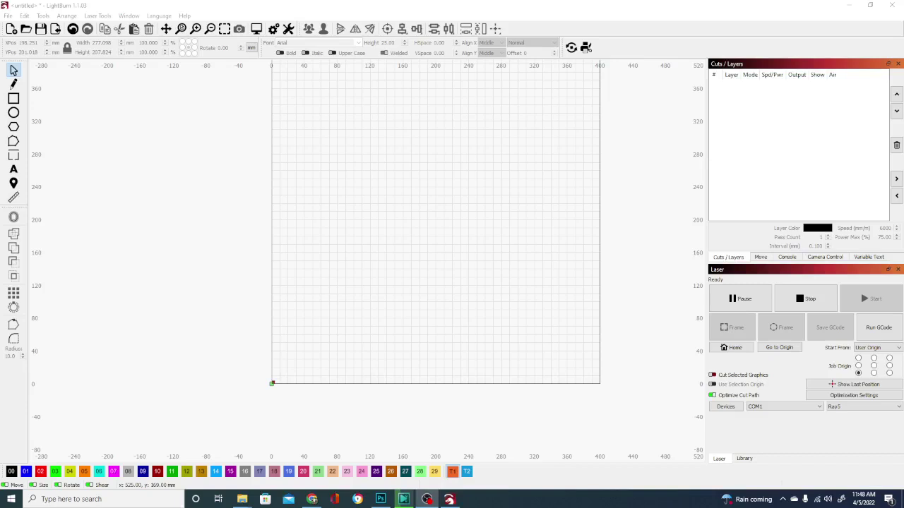
Bring up File Explorer with the angel image file over the blank LightBurn workspace
mouse_move(242, 498)
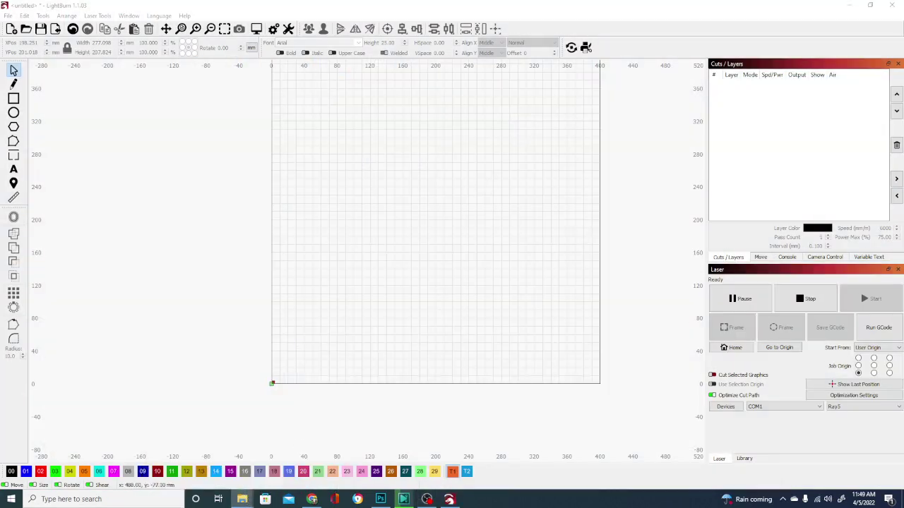
Import the angel image as a 169 × 127 mm Image layer (6000 speed, 75 power) and zoom in
drag(242, 499, 463, 238)
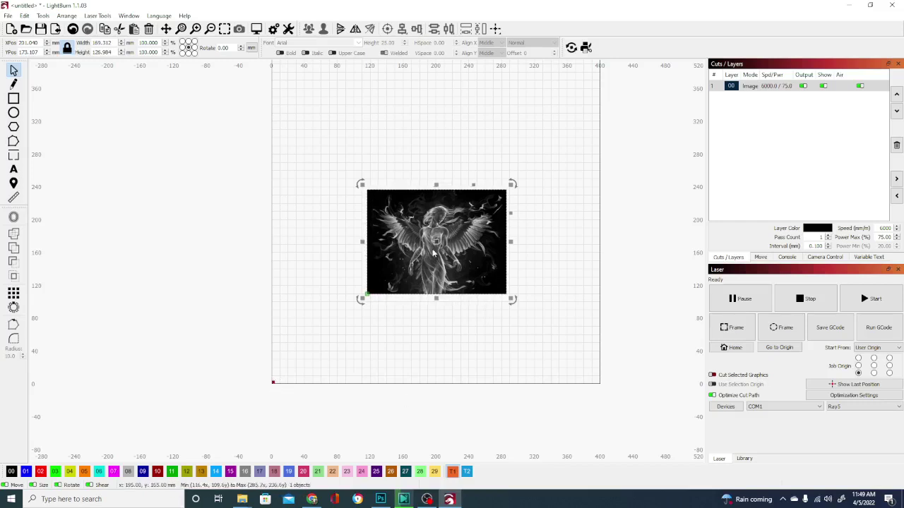
scroll(434, 252, up, 2)
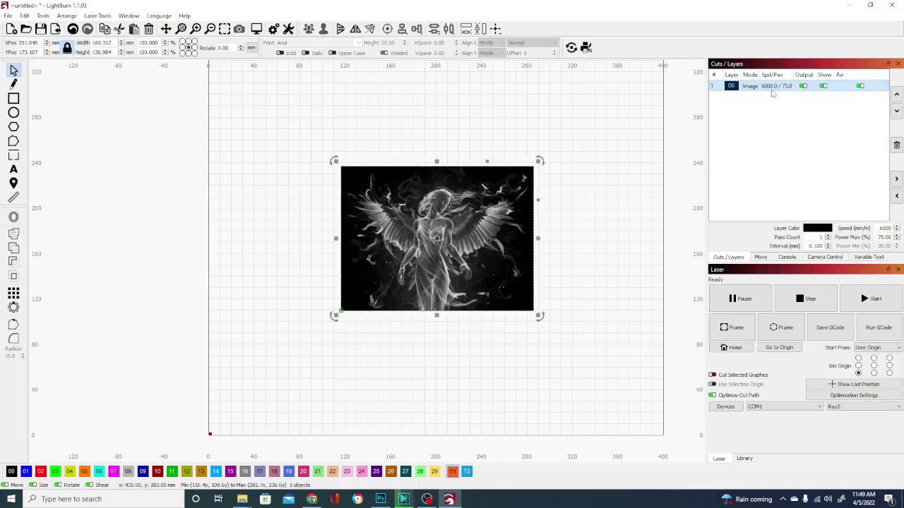
Assign the angel image to red layer 02 and open the C02 cut settings
click(40, 472)
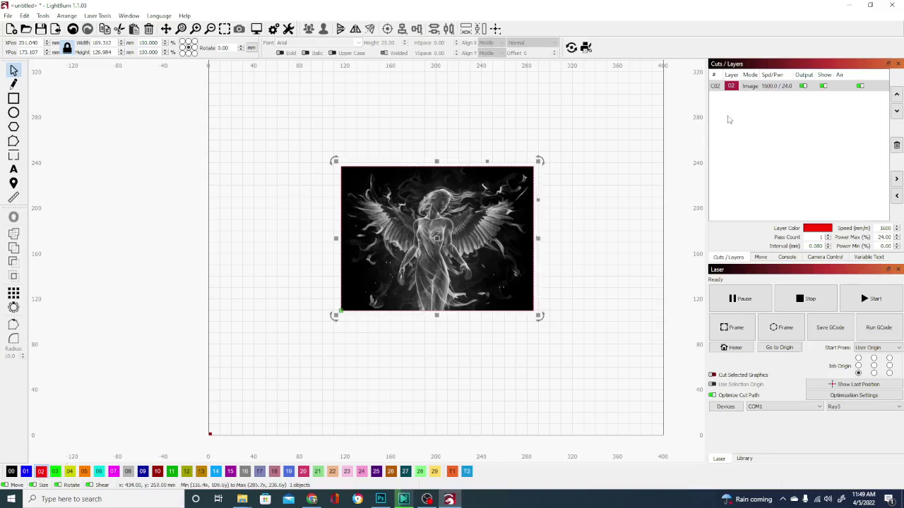
click(776, 87)
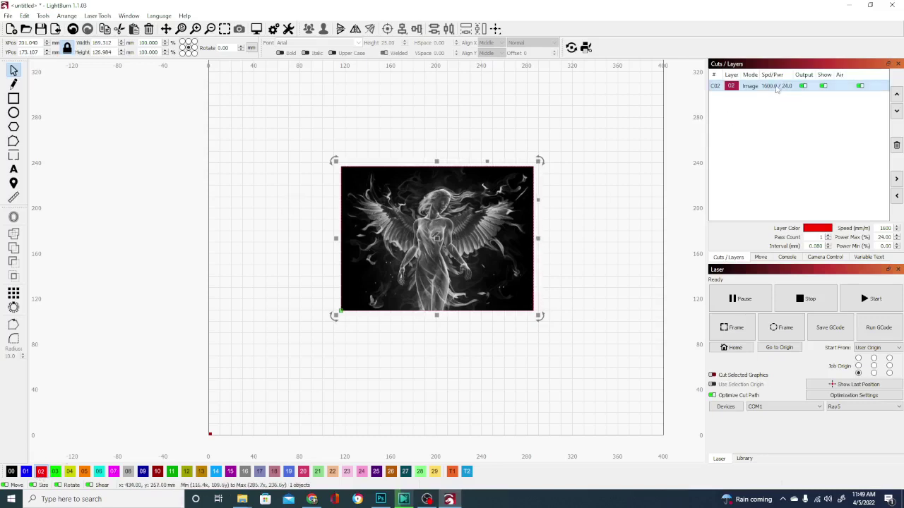
double_click(776, 87)
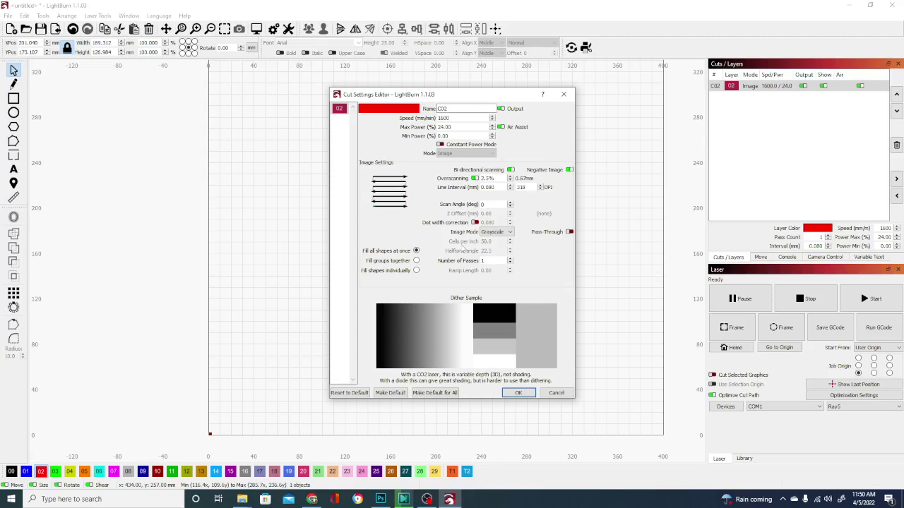
Keep C02 at 1600 mm/min speed and 24% max power, and accept the cut settings
double_click(452, 118)
click(451, 127)
double_click(452, 127)
click(517, 393)
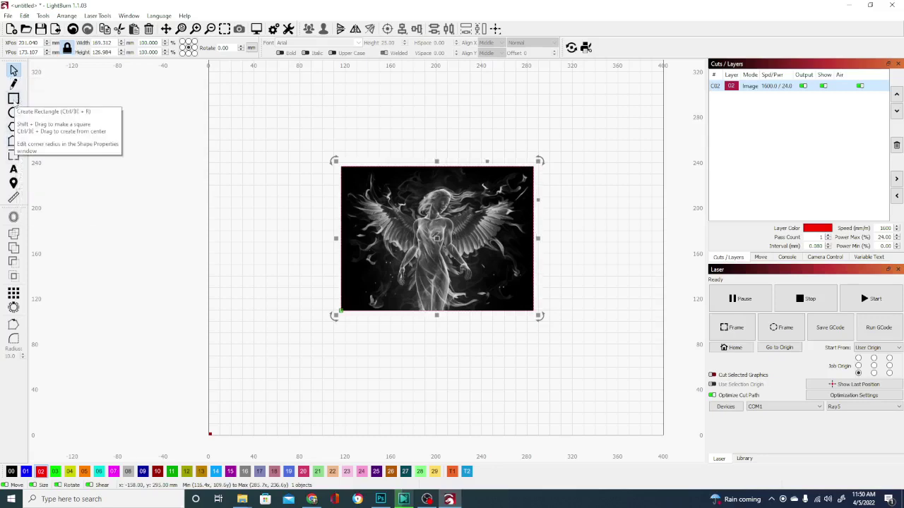
Draw a roughly 126 × 89 mm ellipse over the angel figure and her wings
click(14, 112)
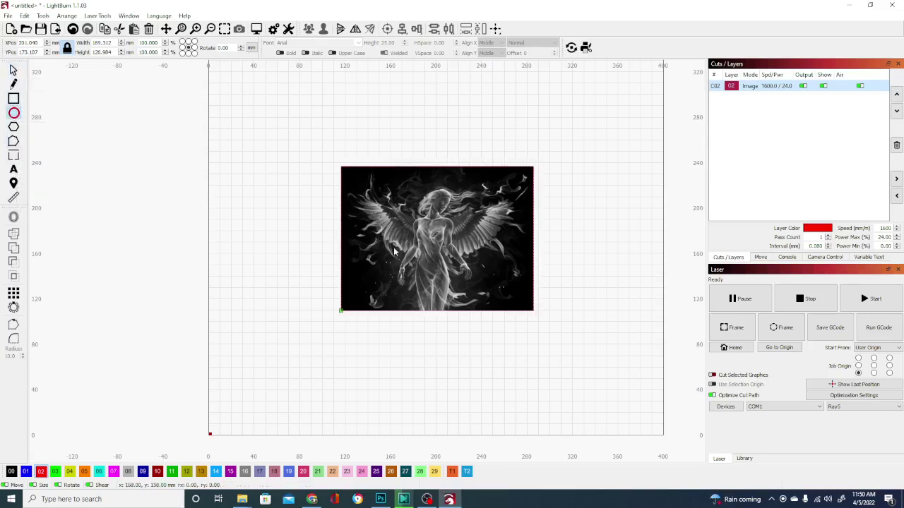
drag(360, 187, 508, 291)
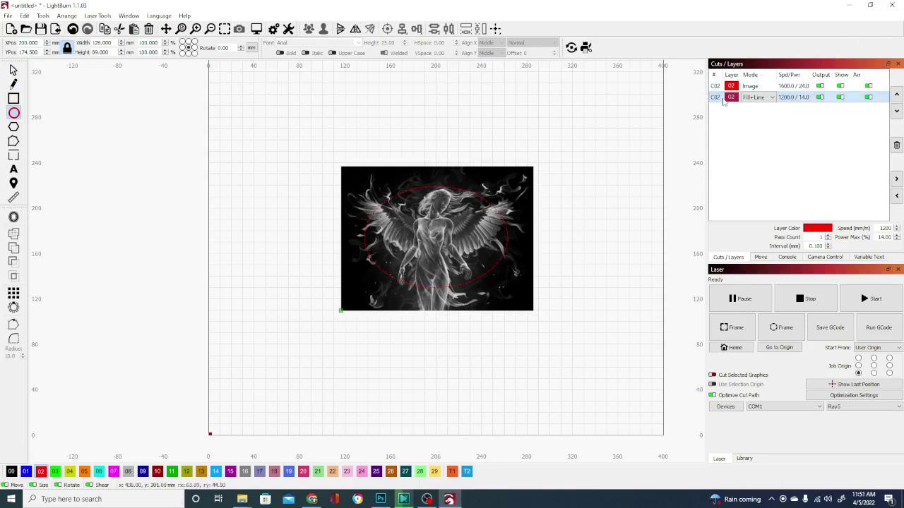
Move the ellipse to tool layer T1 and use it to mask the angel image
click(453, 474)
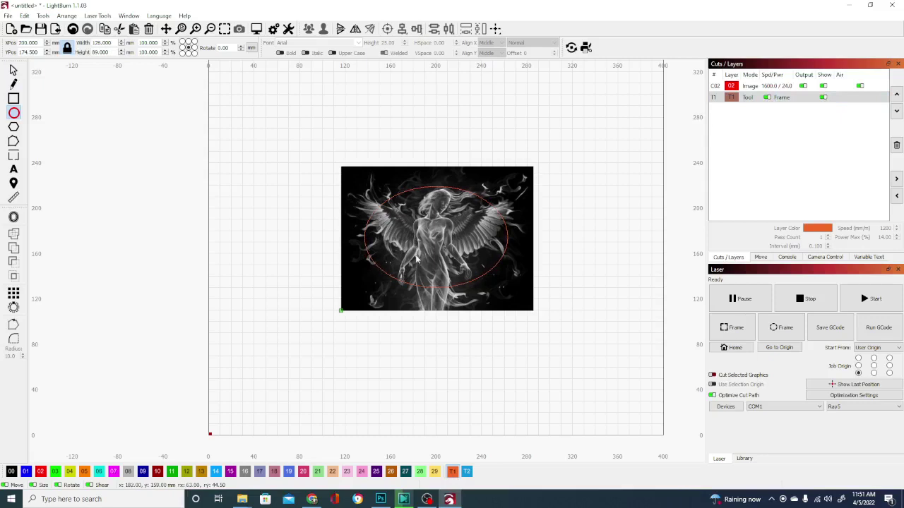
click(14, 70)
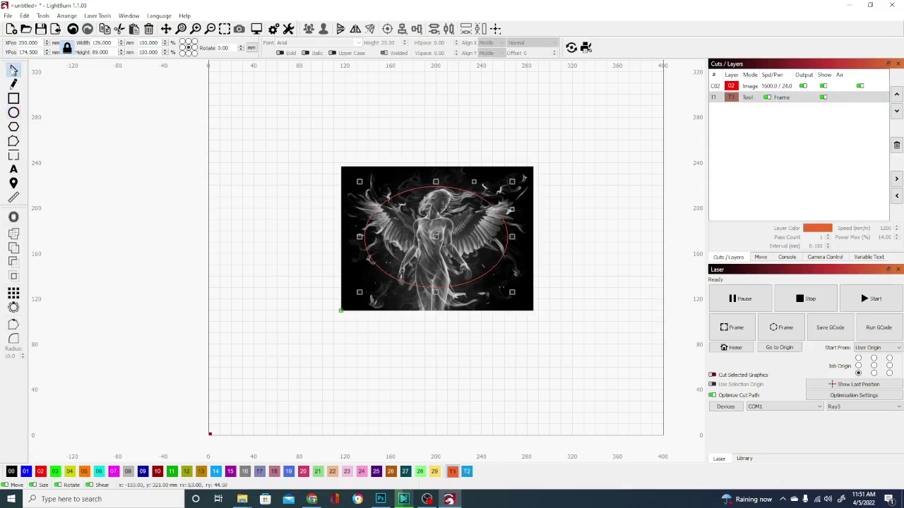
shift+click(379, 180)
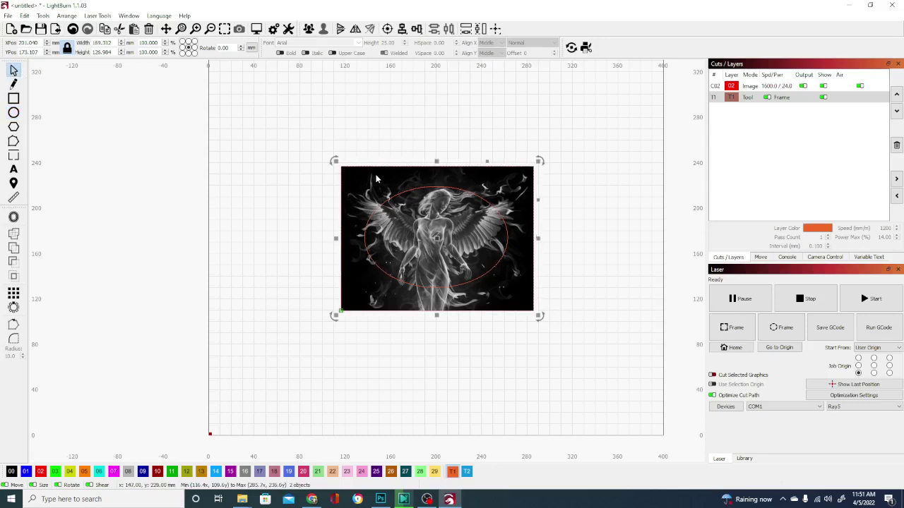
click(43, 16)
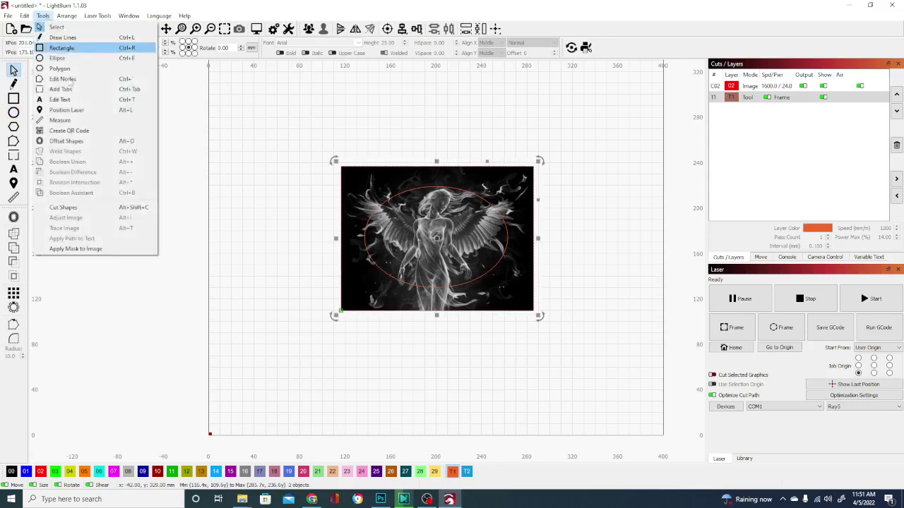
click(79, 249)
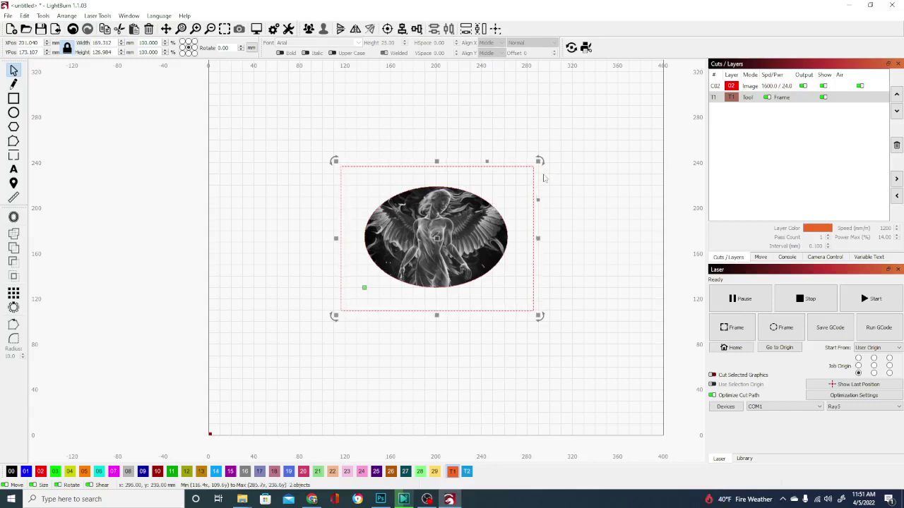
Delete the oval mask shape so the full rectangular angel image returns
click(732, 109)
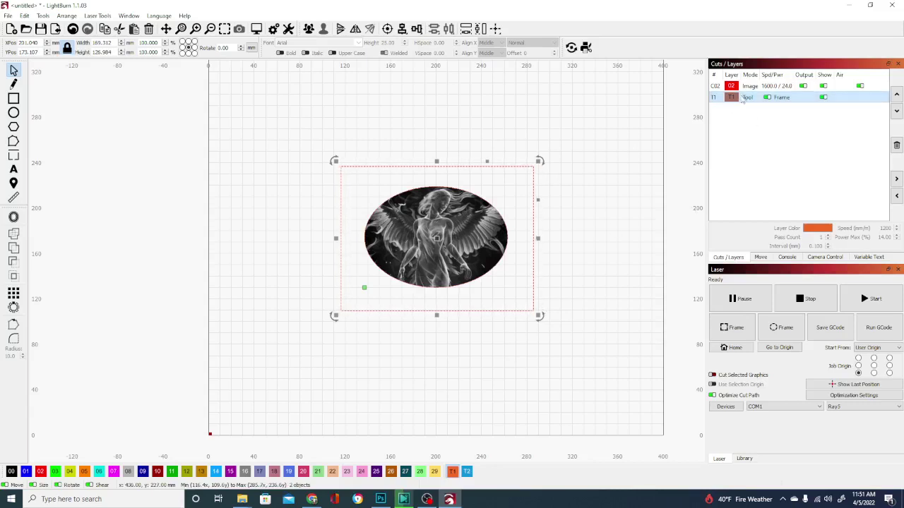
click(373, 156)
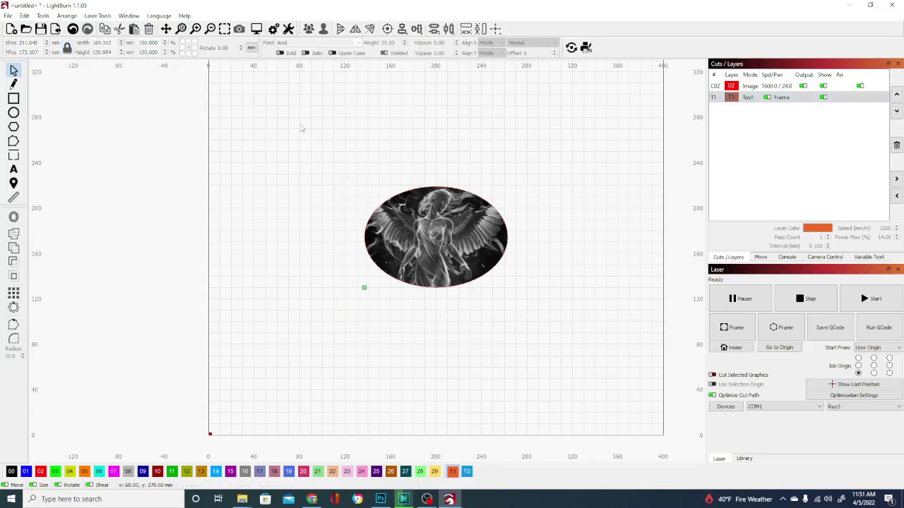
click(425, 189)
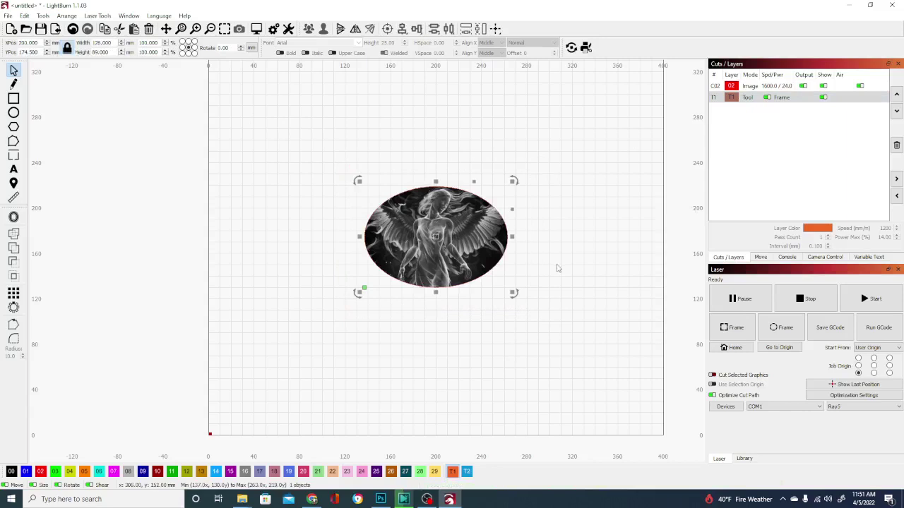
key(Delete)
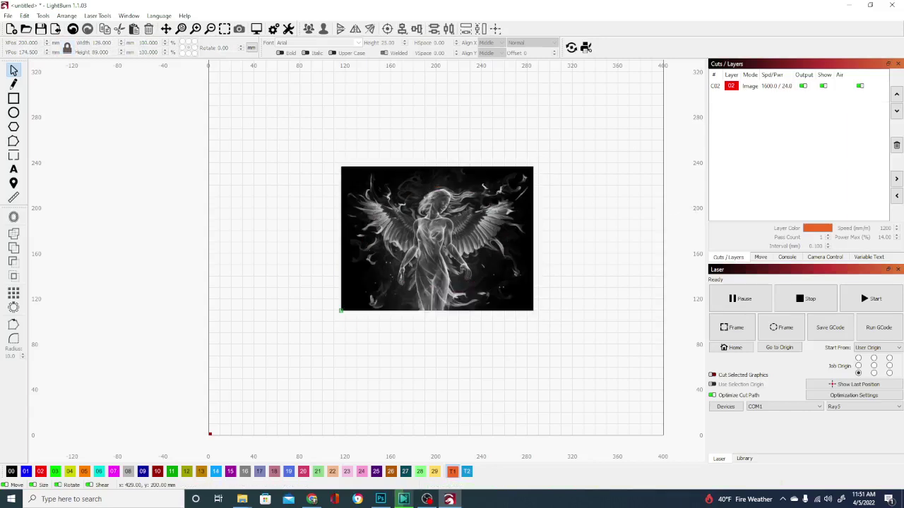
click(243, 499)
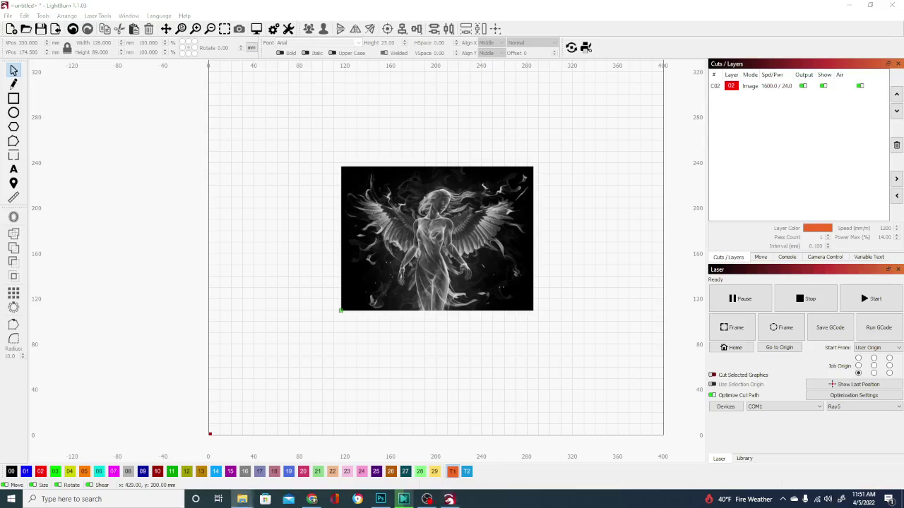
Drop the black gamepad silhouette image onto the canvas as 211.6 mm Image layer 00
drag(903, 306, 434, 259)
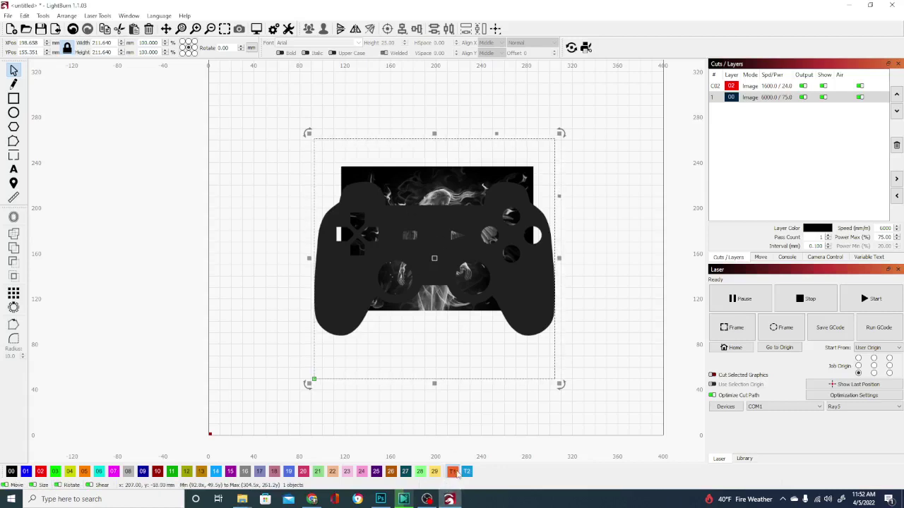
Trace the controller image into a 211.5 × 135.4 mm T1 outline, deleting the original image
right_click(434, 221)
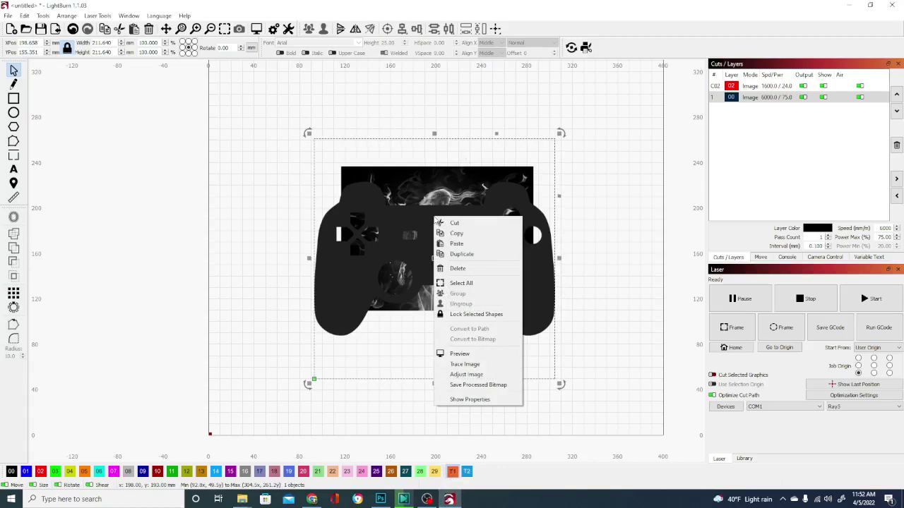
click(468, 364)
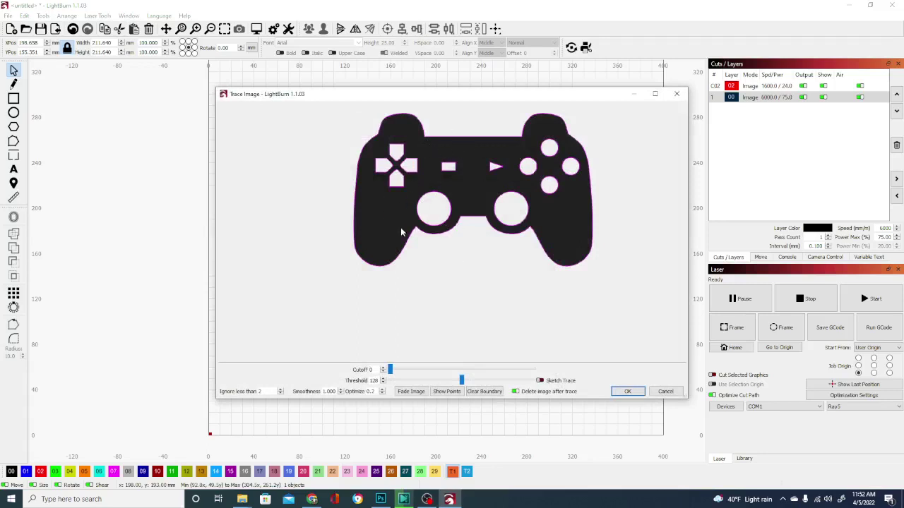
click(627, 393)
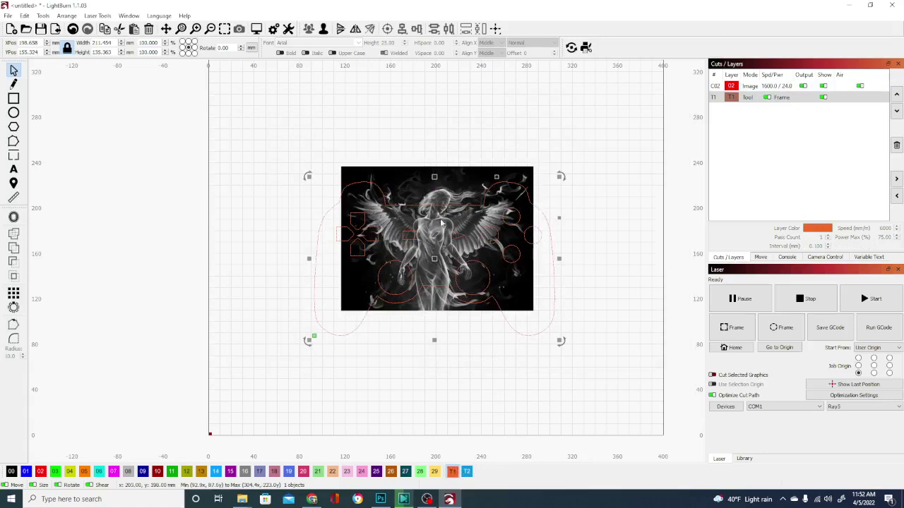
Shift the angel image lower, scale it up under the controller outline, and select everything
drag(472, 282, 472, 304)
drag(540, 338, 643, 416)
drag(554, 368, 525, 354)
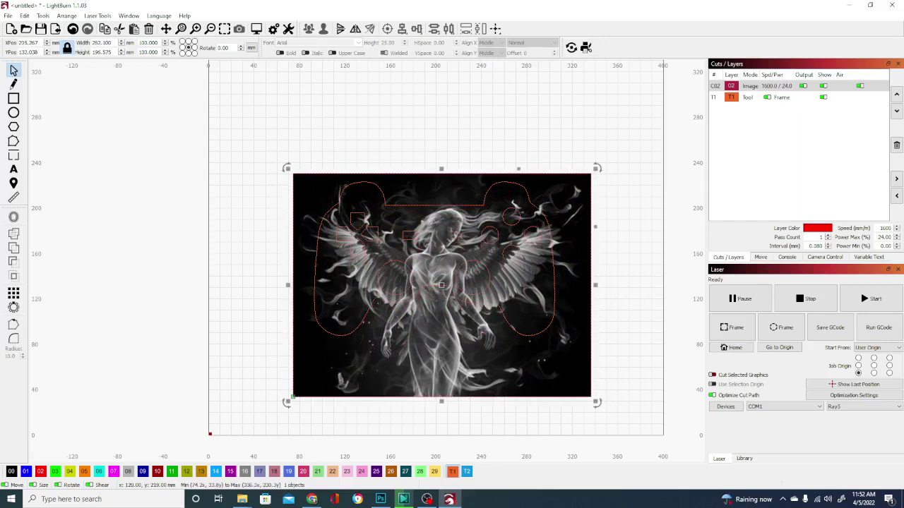
key(ctrl+a)
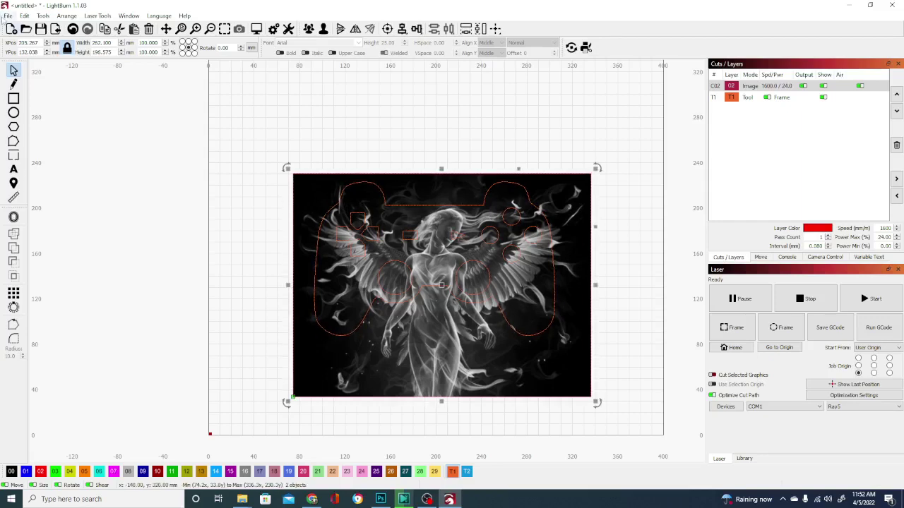
Apply Mask to Image so the angel shows only inside the controller outline, then shift the artwork within it
click(43, 15)
click(80, 248)
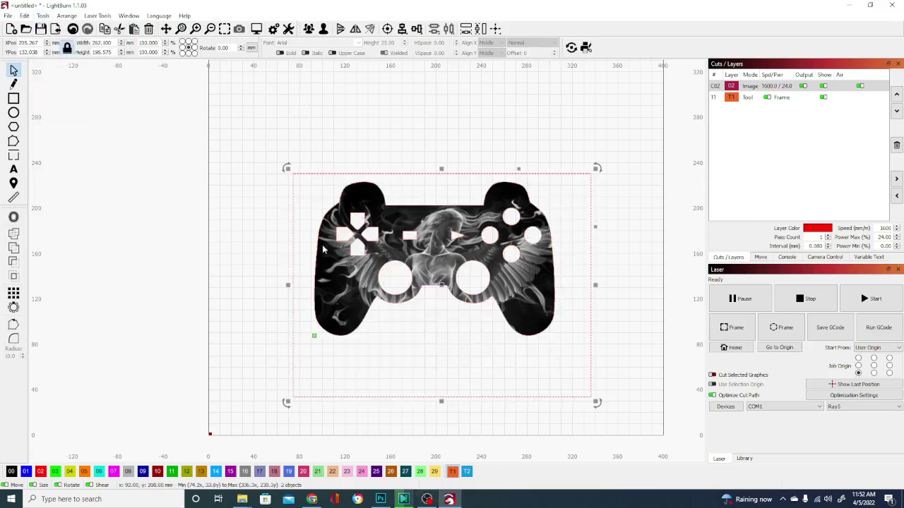
click(158, 257)
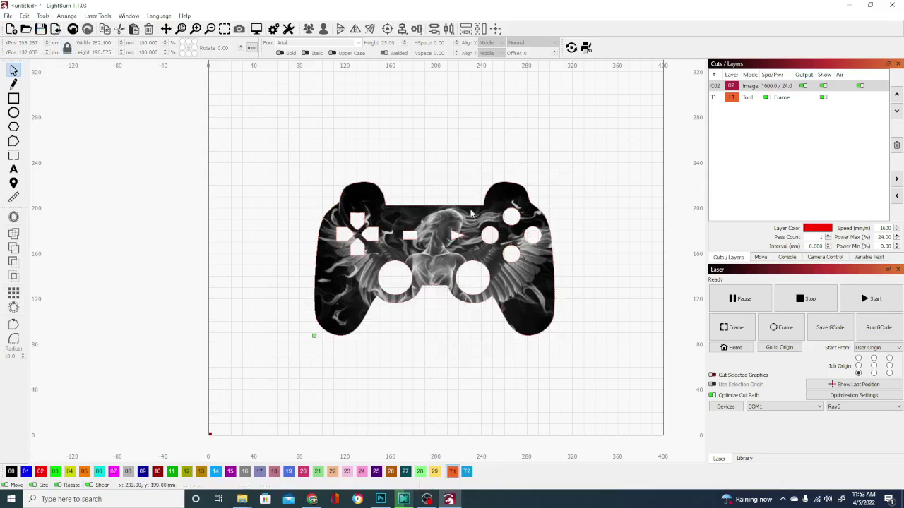
drag(472, 213, 415, 247)
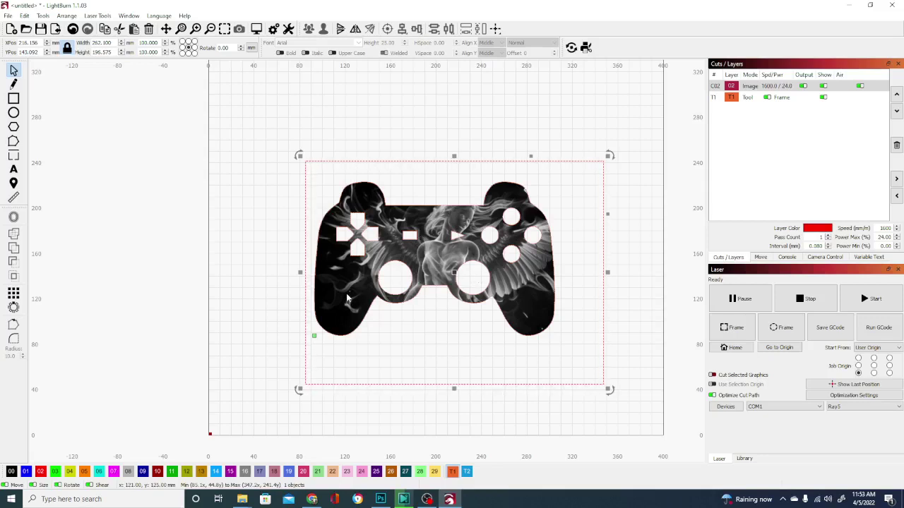
Move the controller mask shape down-left to the bottom-left origin corner
click(381, 302)
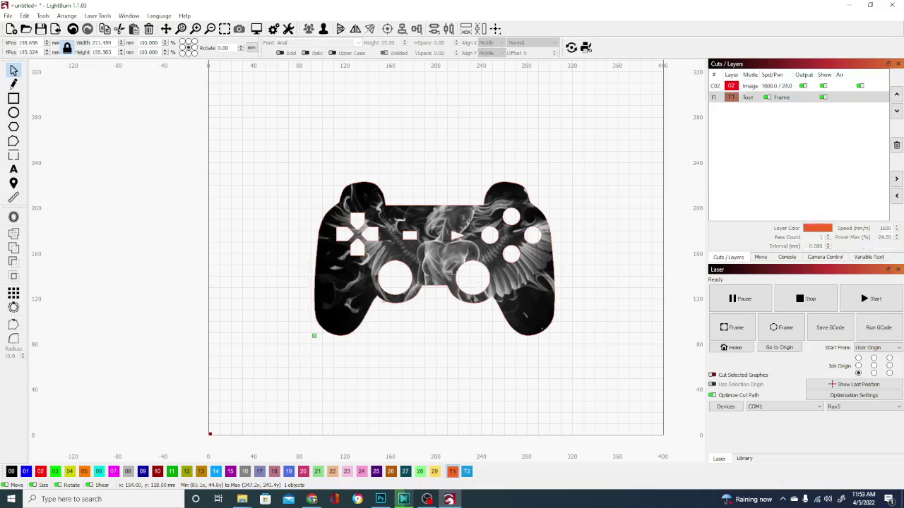
click(382, 303)
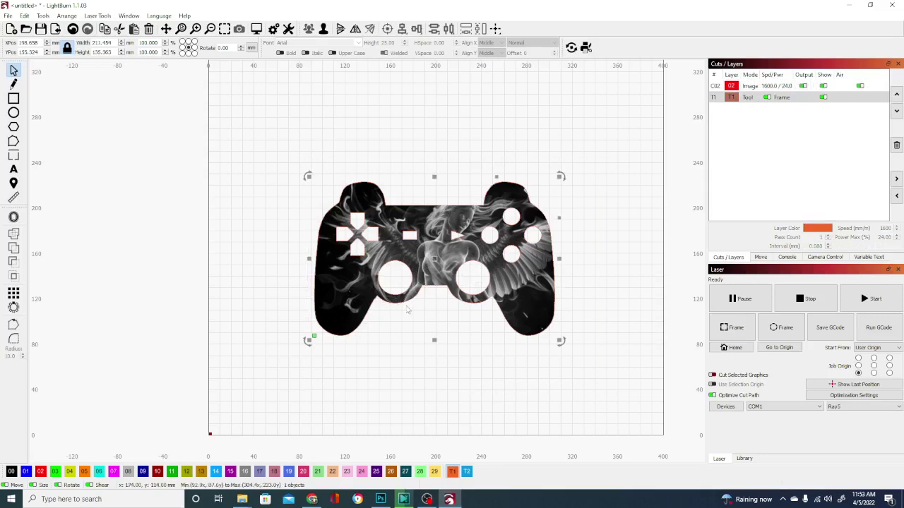
drag(400, 308, 301, 405)
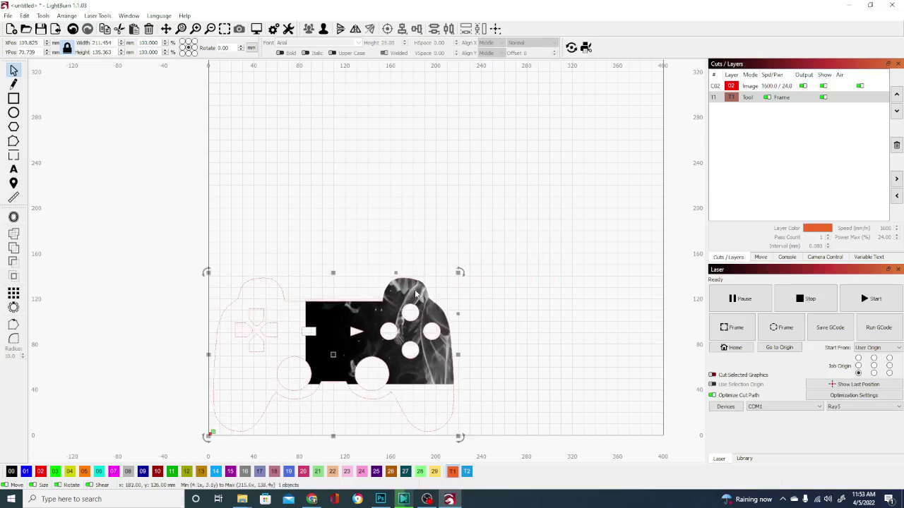
Drag the angel artwork so it fills the whole controller shape with the figure centred
click(416, 295)
click(423, 291)
drag(416, 290, 293, 399)
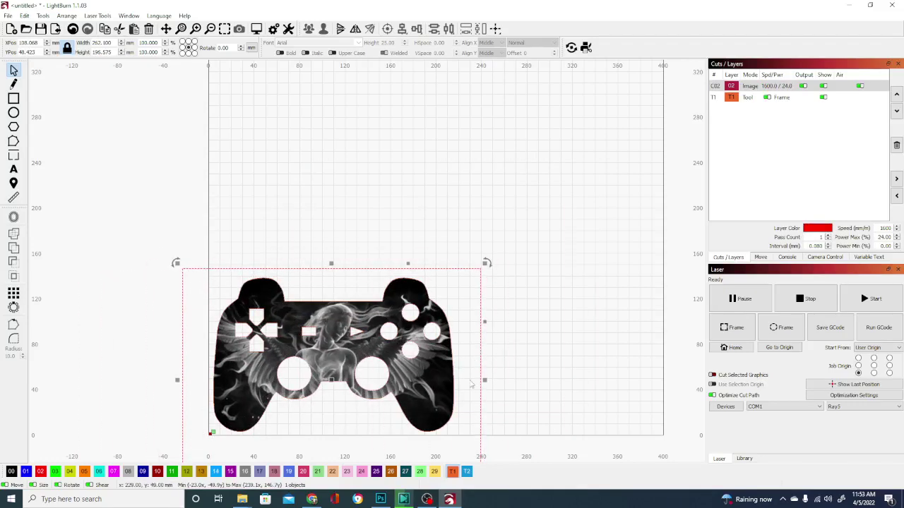